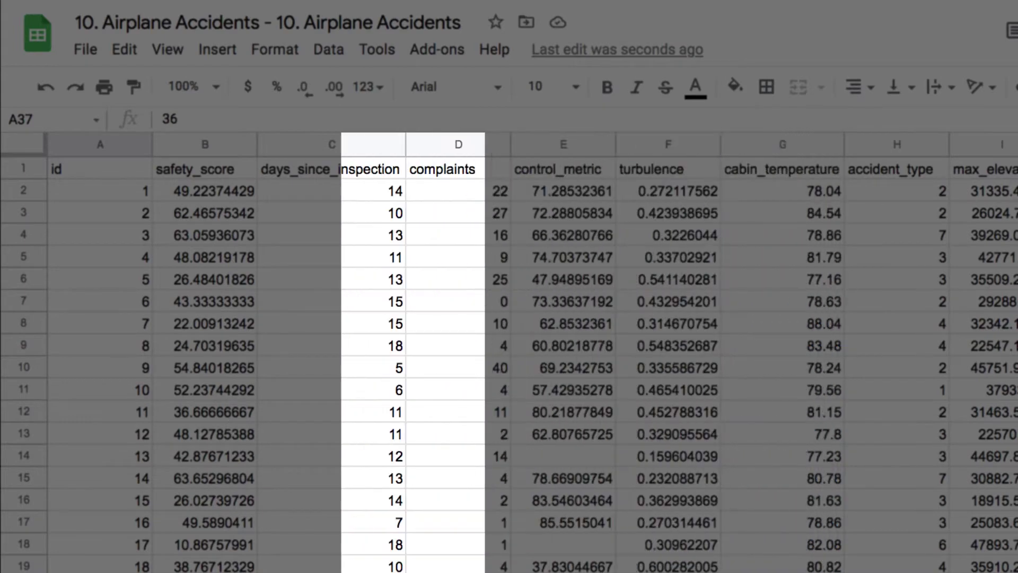
scroll(510, 358, right, 5)
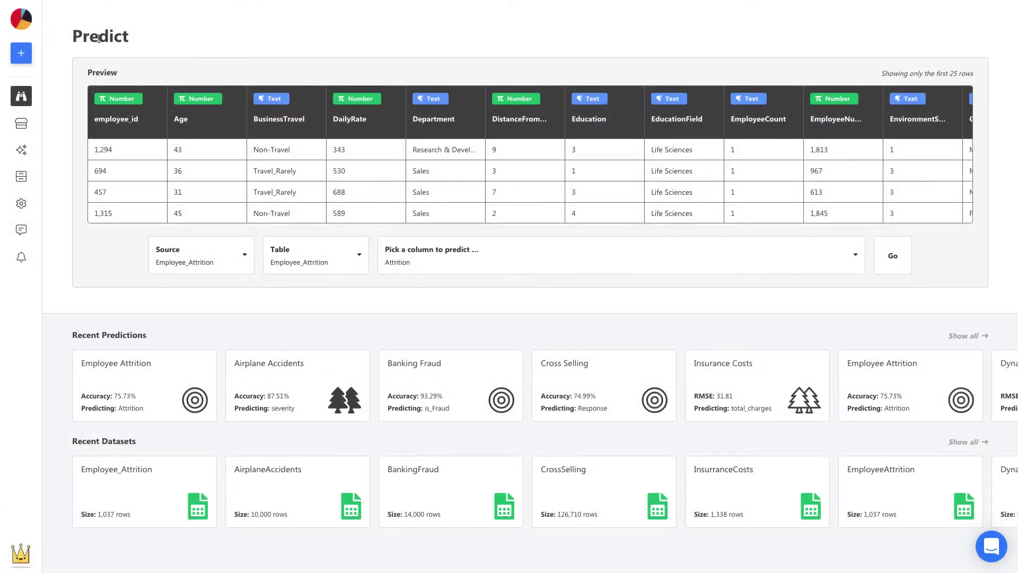
Add the accidents CSV as a new dataset and pick severity as the column to predict
click(22, 53)
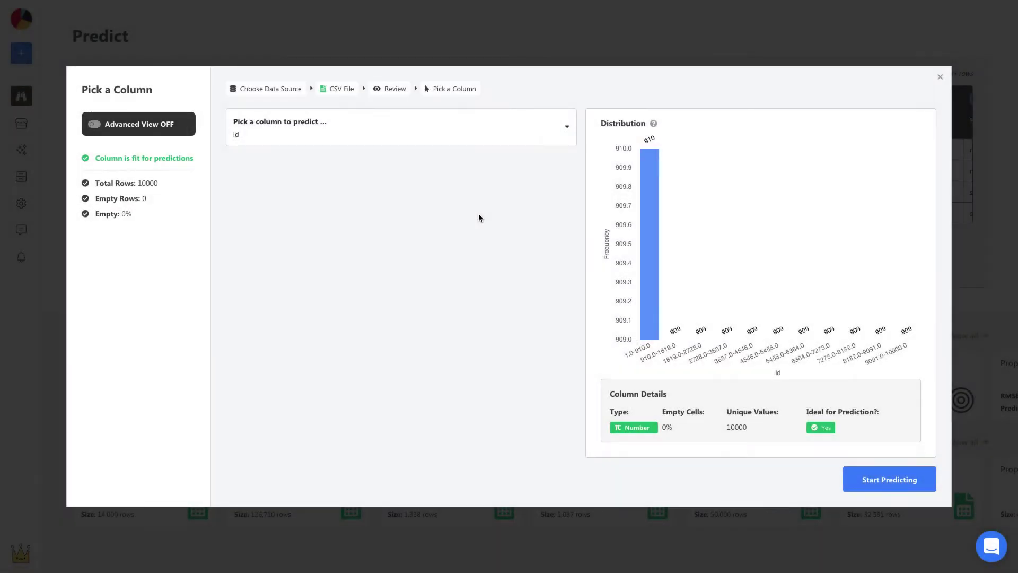
click(457, 141)
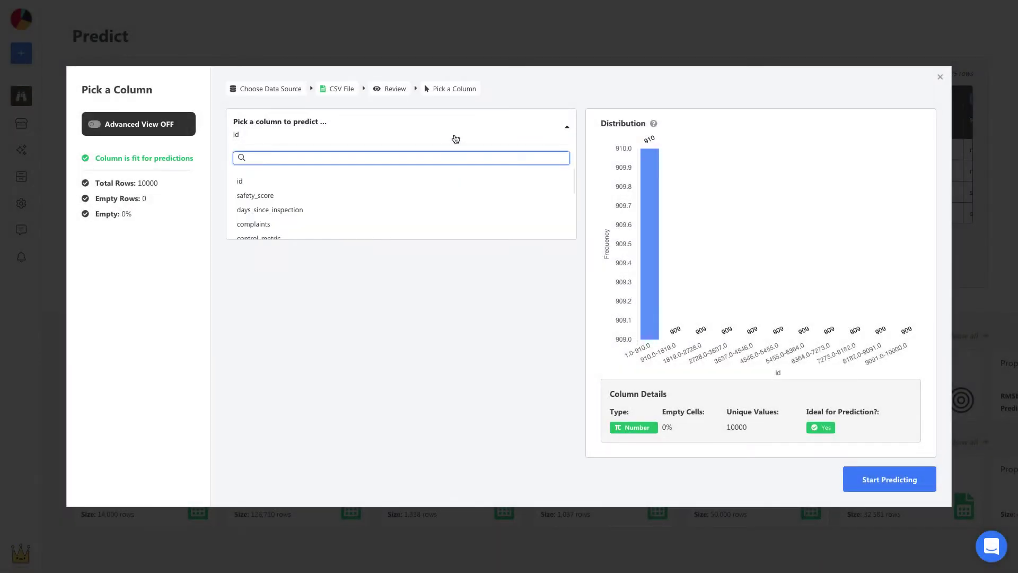
click(453, 225)
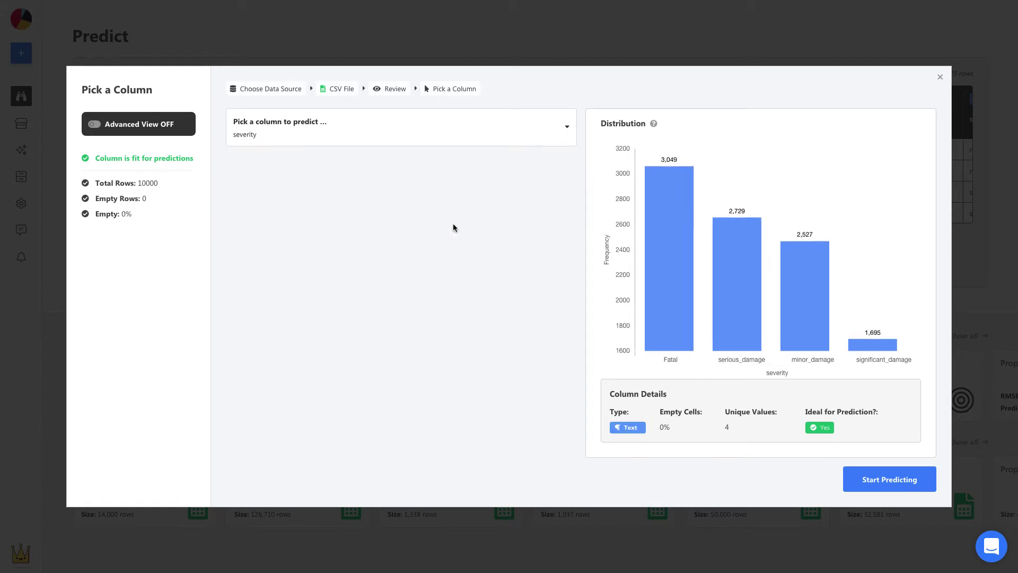
Train the severity model and load the Airplane Accidents report at 87.51% accuracy
click(875, 477)
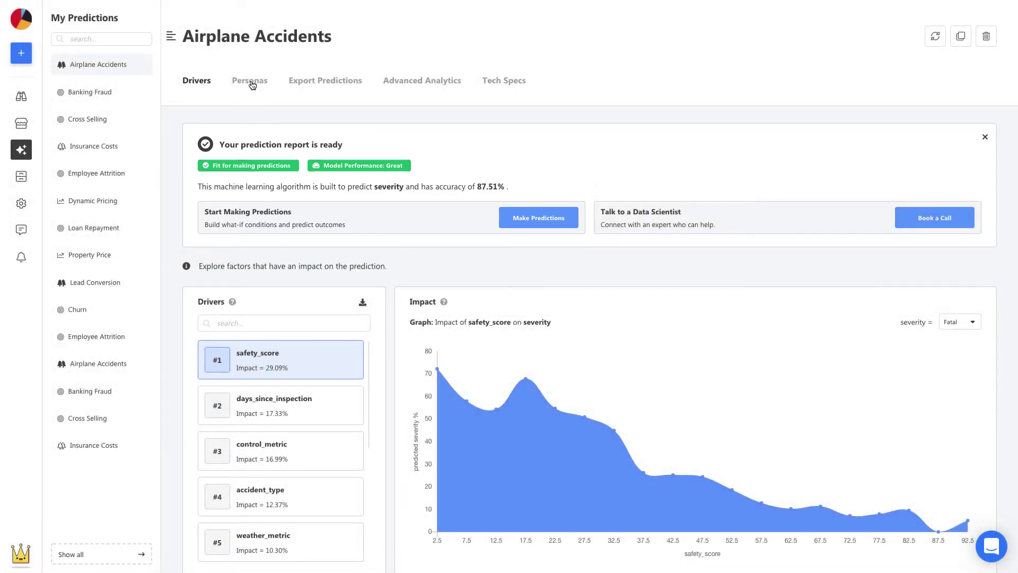
In Personas, set safety_score 3, days_since_inspection 1, cabin_temperature 22, and save the persona
click(252, 85)
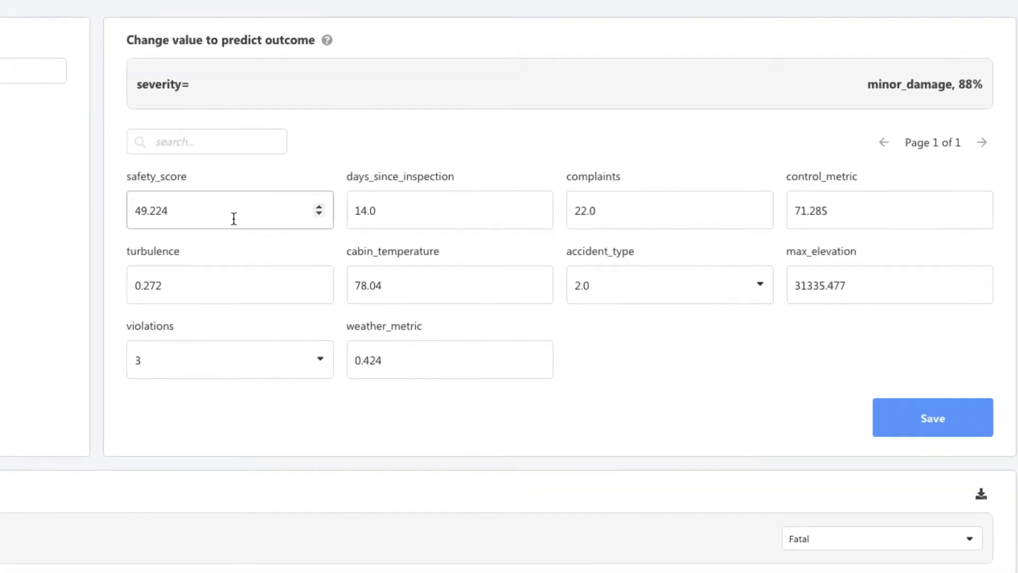
click(480, 282)
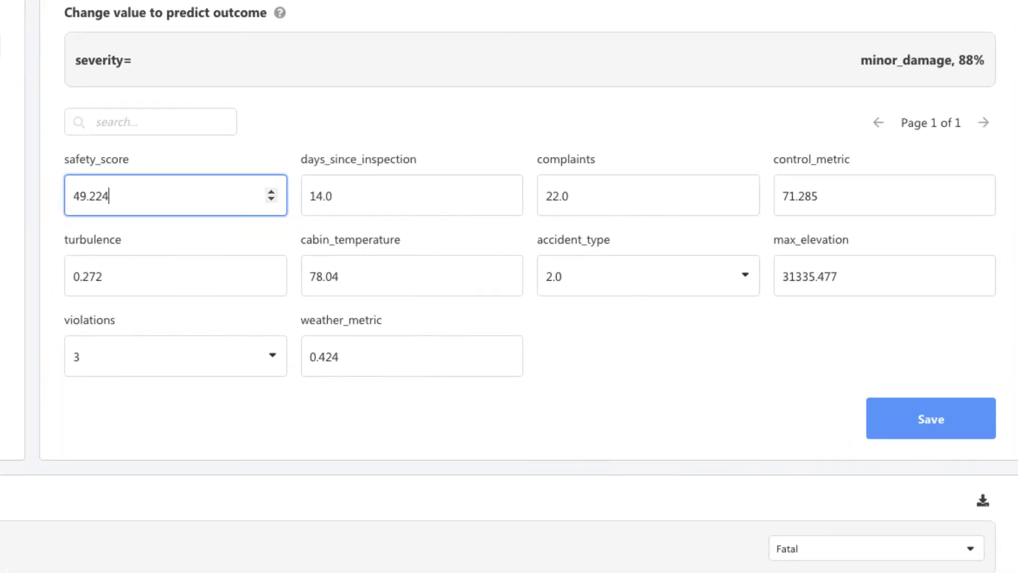
key(BackSpace)
key(BackSpace)
key(BackSpace)
key(BackSpace)
key(BackSpace)
text(3)
click(386, 210)
key(BackSpace)
key(BackSpace)
key(BackSpace)
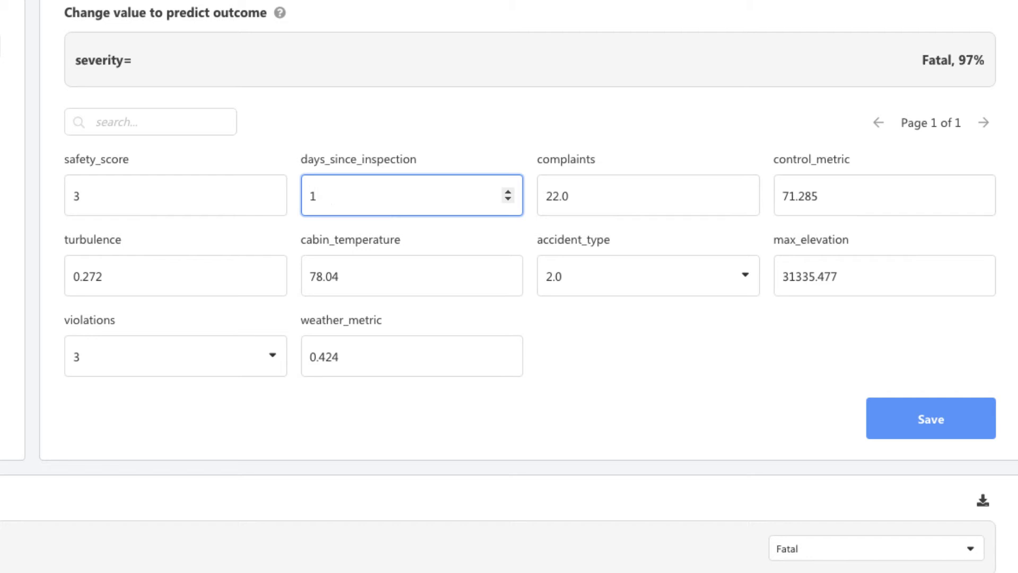
click(427, 280)
key(BackSpace)
key(BackSpace)
key(BackSpace)
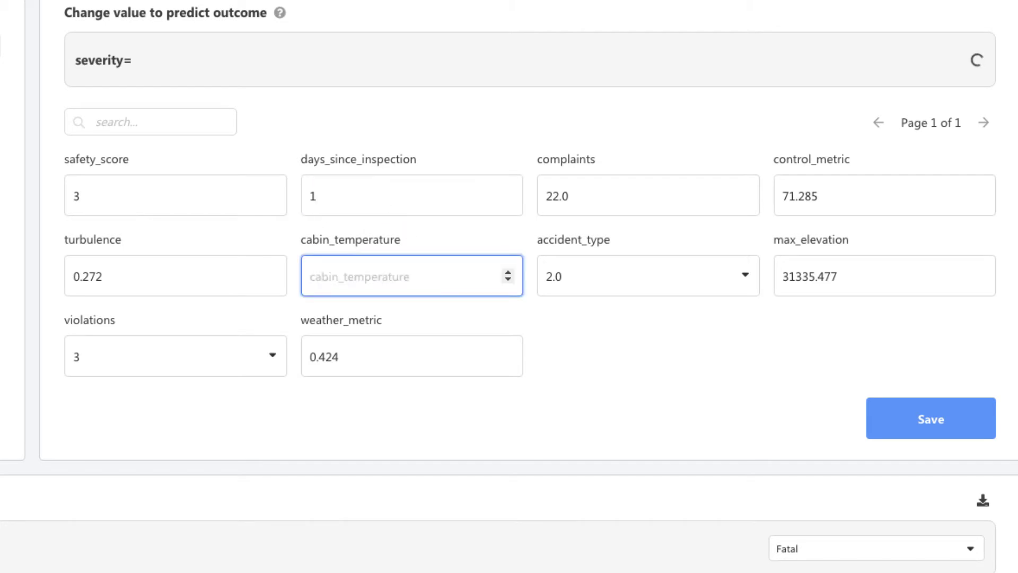
text(22)
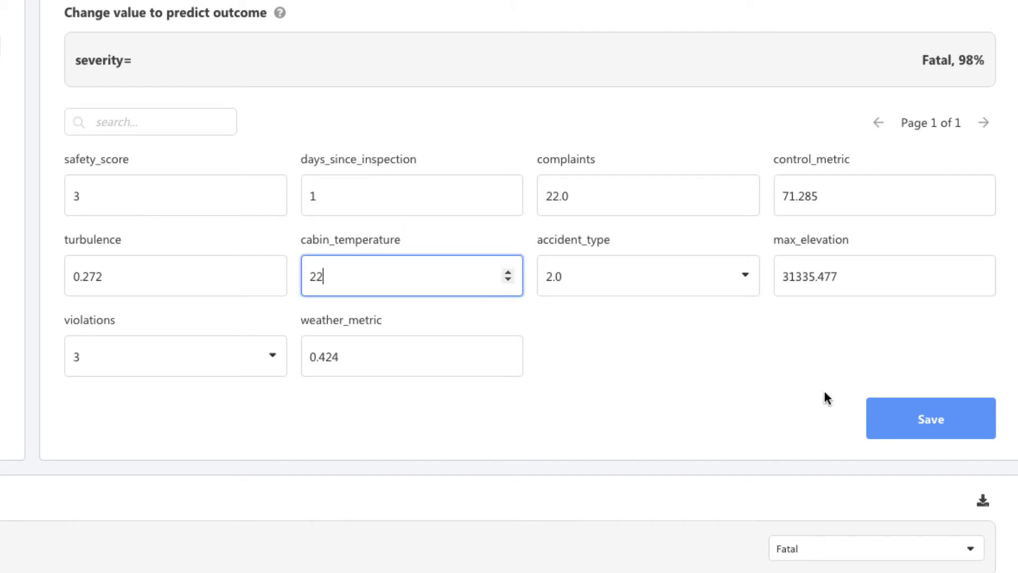
click(927, 420)
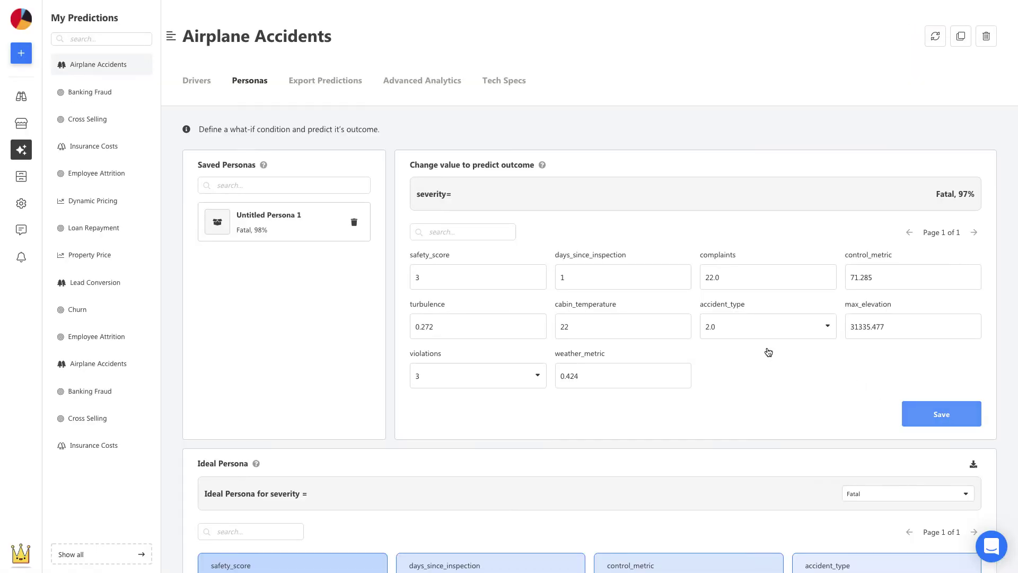
Open the Export Predictions tab for the Airplane Accidents model
click(331, 82)
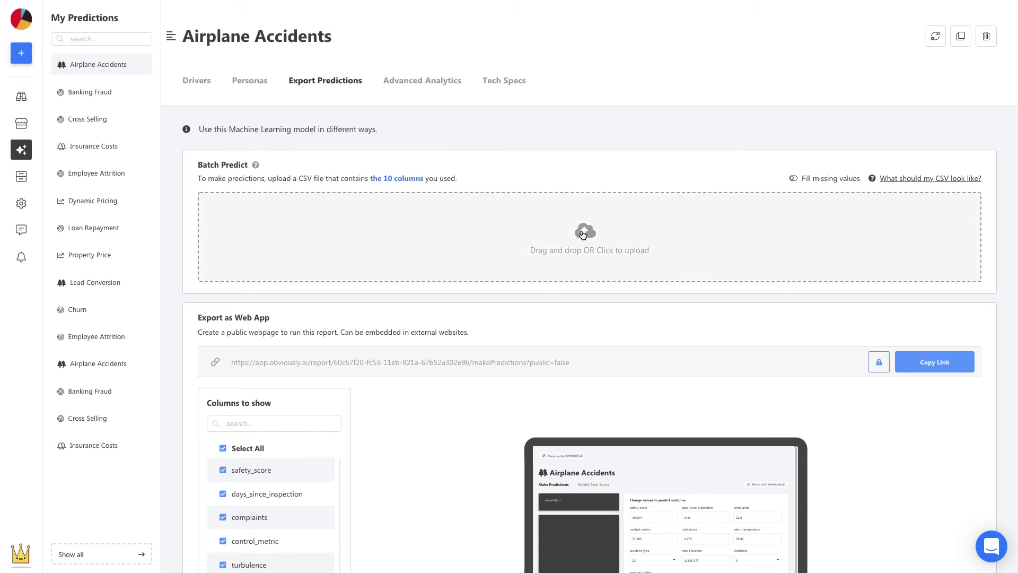
scroll(583, 235, down, 3)
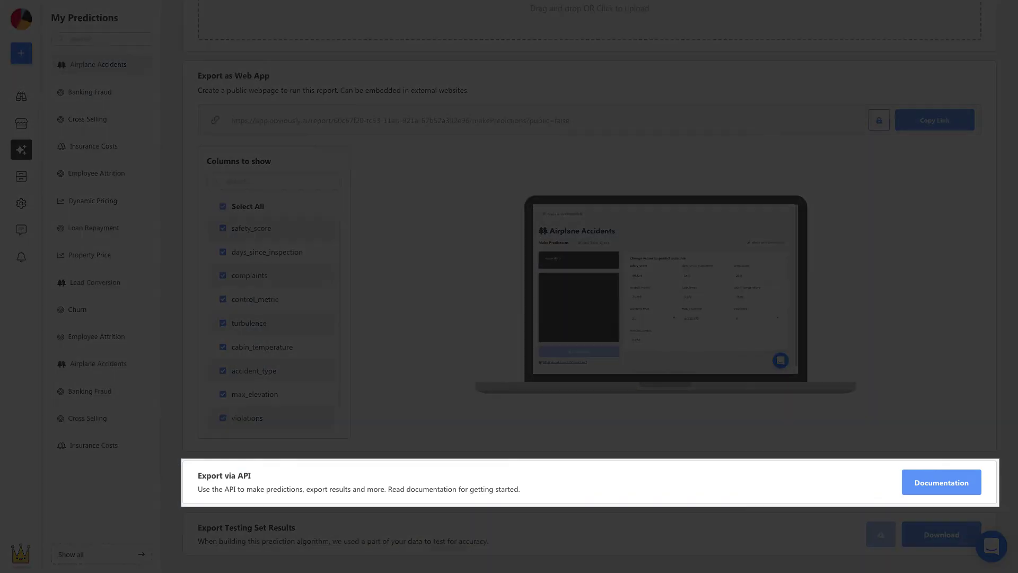